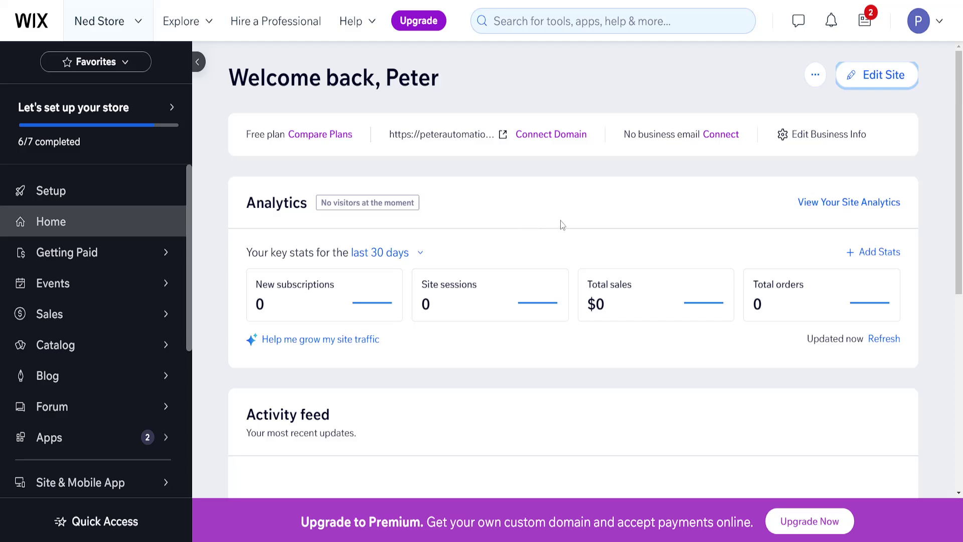
scroll(560, 224, "down", 1)
scroll(561, 181, "up", 1)
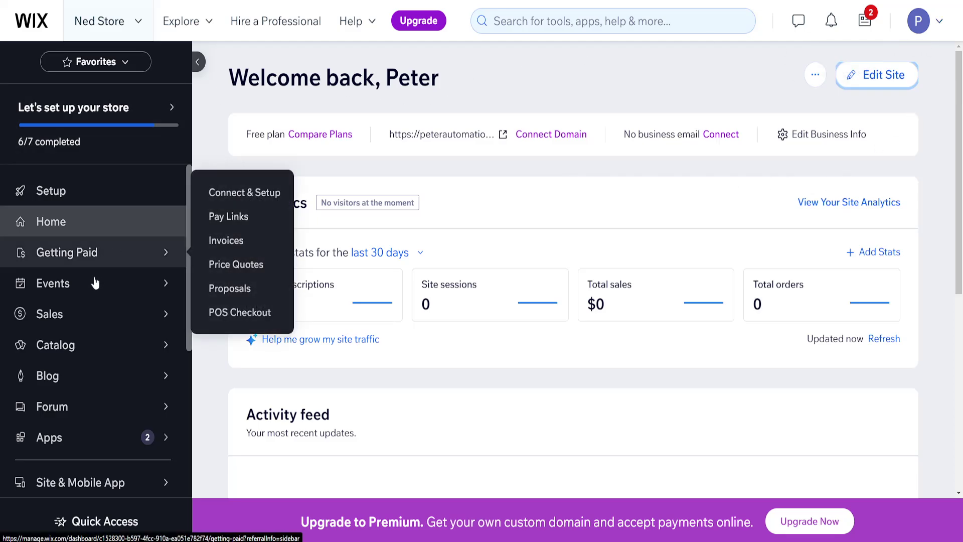
mouse_move(91, 437)
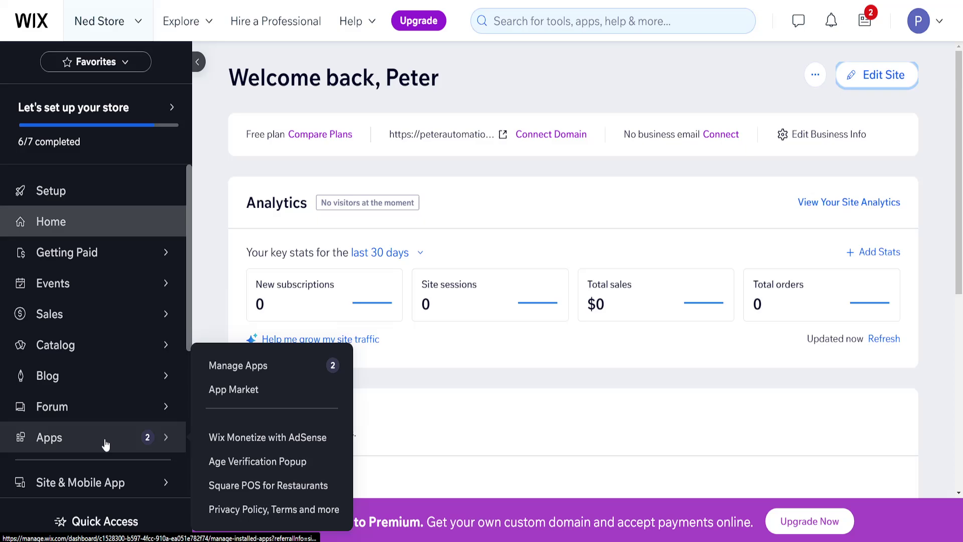
Step: Search the App Market for 'event' and bring up the Wix Events & Tickets app page
left_click(278, 393)
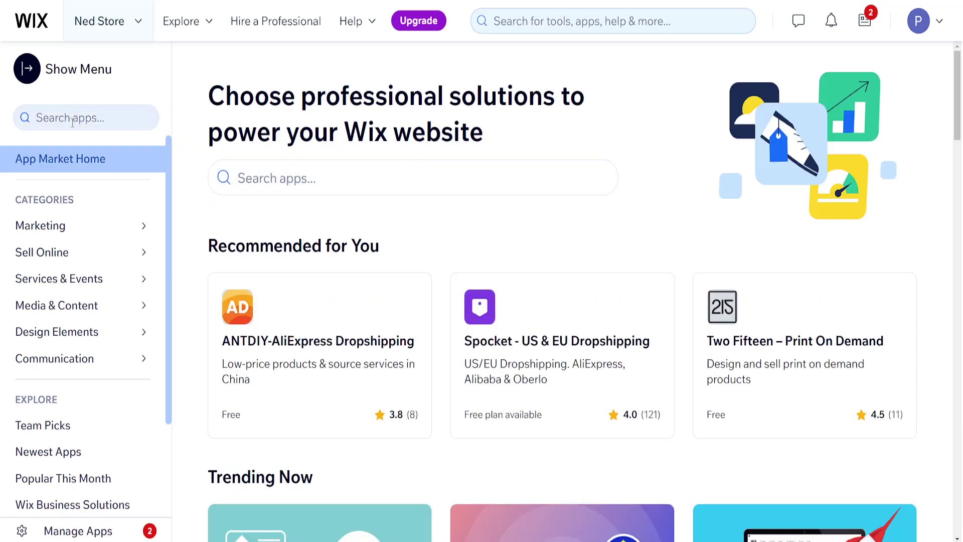
left_click(67, 119)
type("ev")
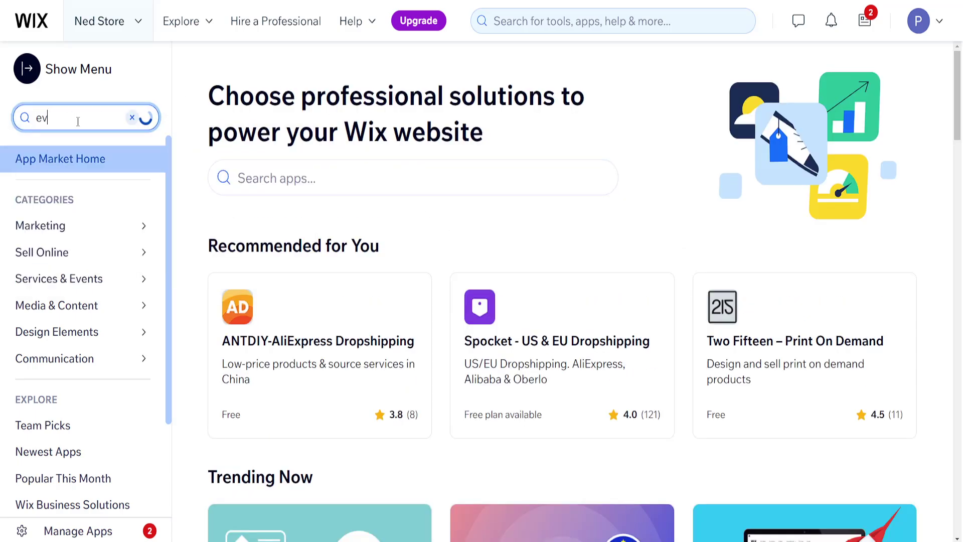
type("ent")
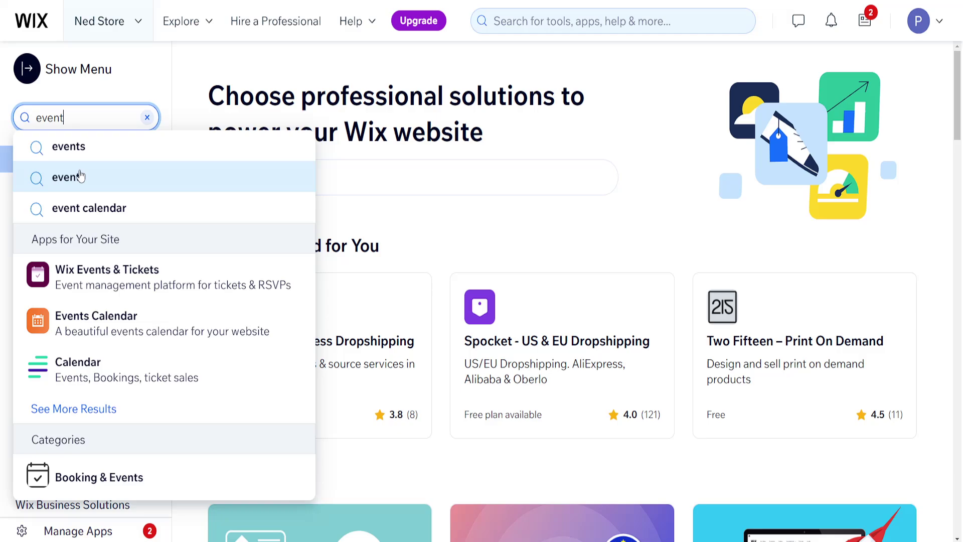
left_click(79, 177)
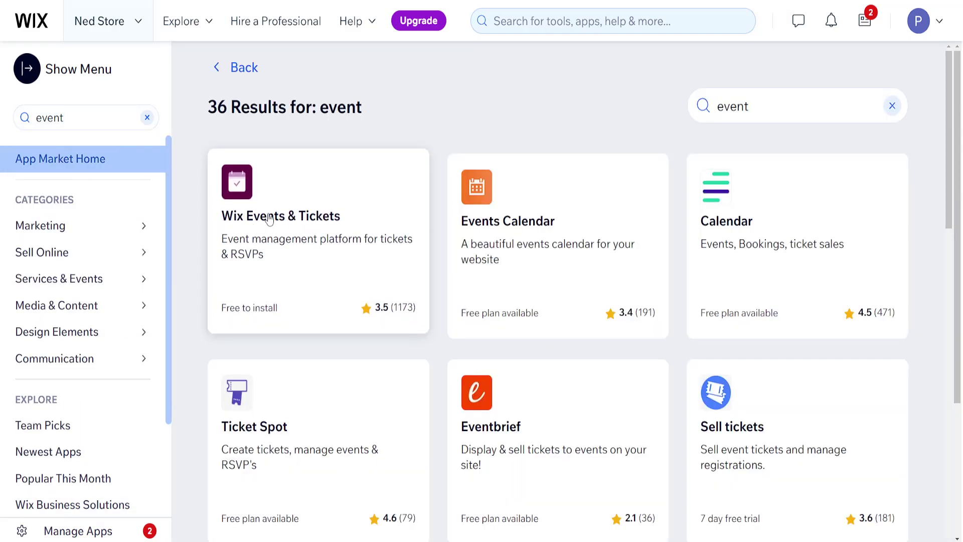
left_click(305, 247)
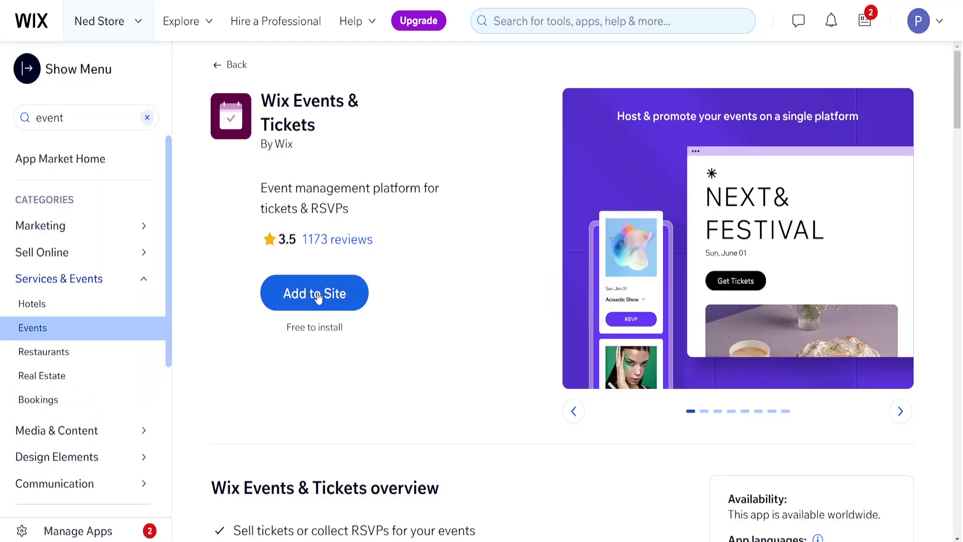
Step: Add Wix Events & Tickets to the site and dismiss the installation confirmation
left_click(314, 294)
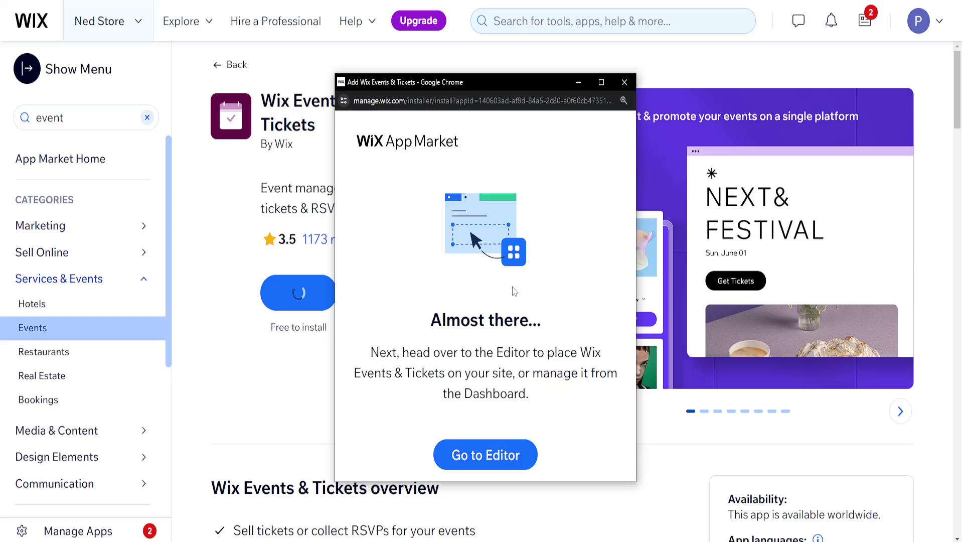
left_click(492, 454)
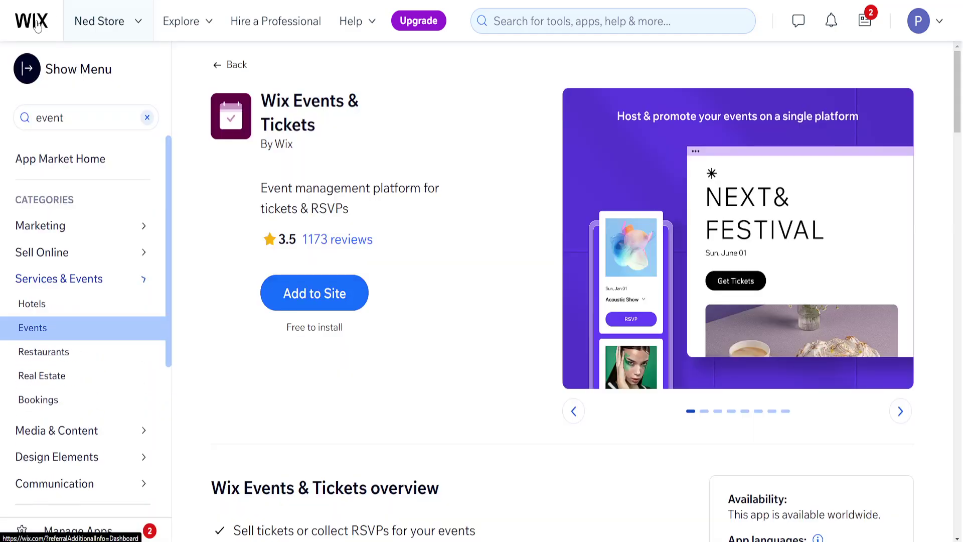
Step: Return to the Ned Store dashboard and launch the site in the Editor
left_click(29, 27)
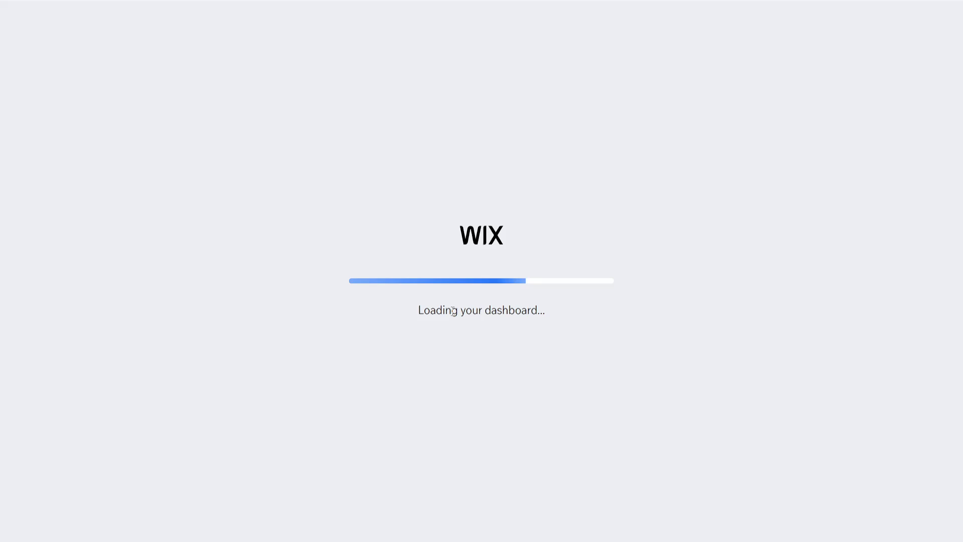
left_click_drag(432, 232, 445, 310)
left_click(548, 311)
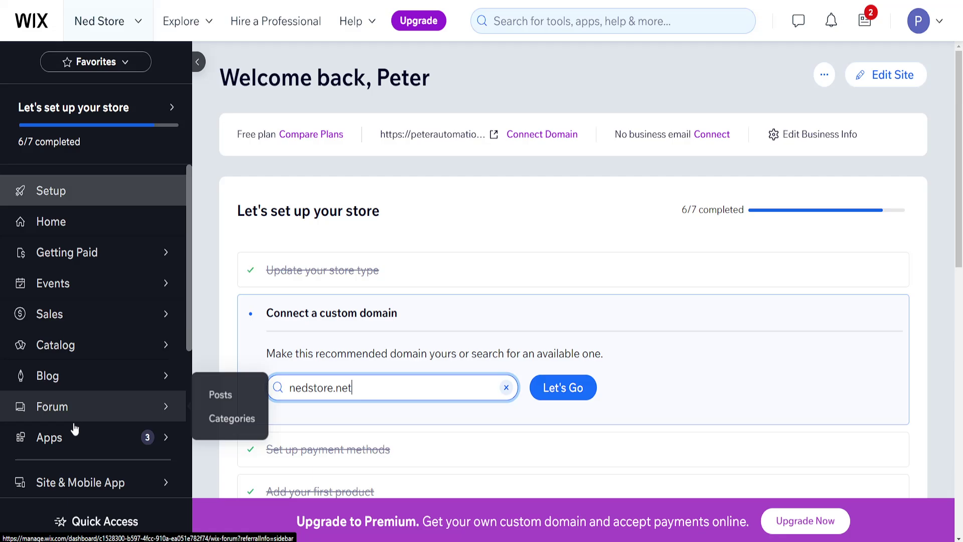
mouse_move(50, 437)
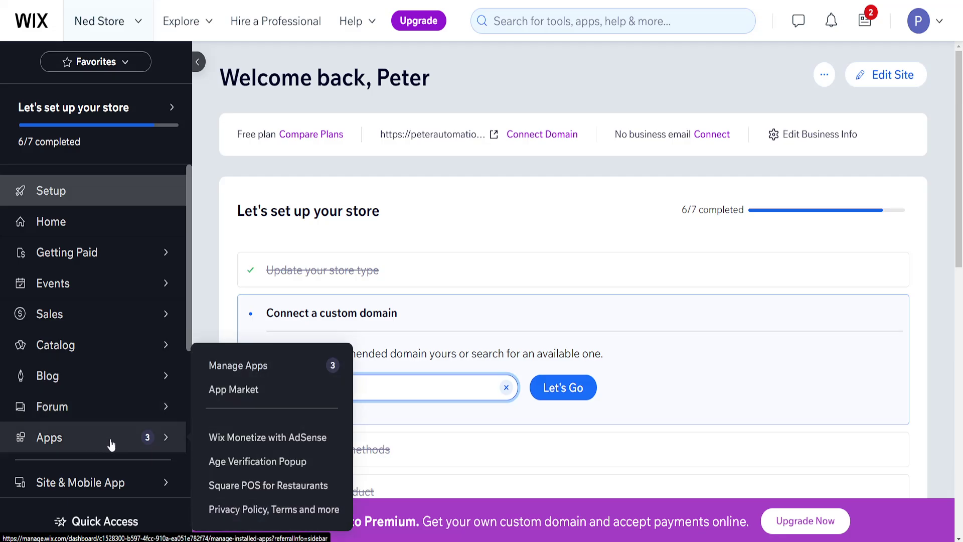
left_click(267, 368)
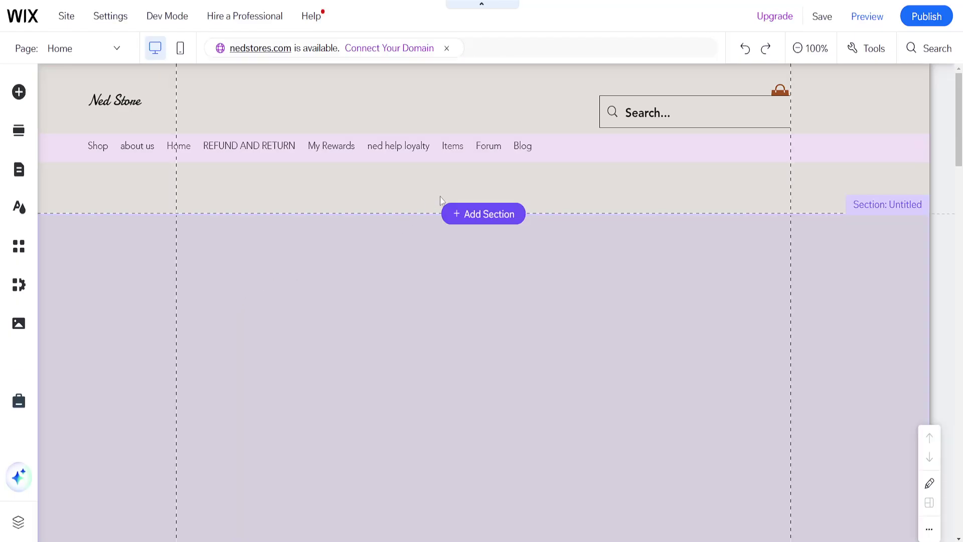
Step: Reach the Events & Tickets app panel from the editor and start a new event
left_click(440, 199)
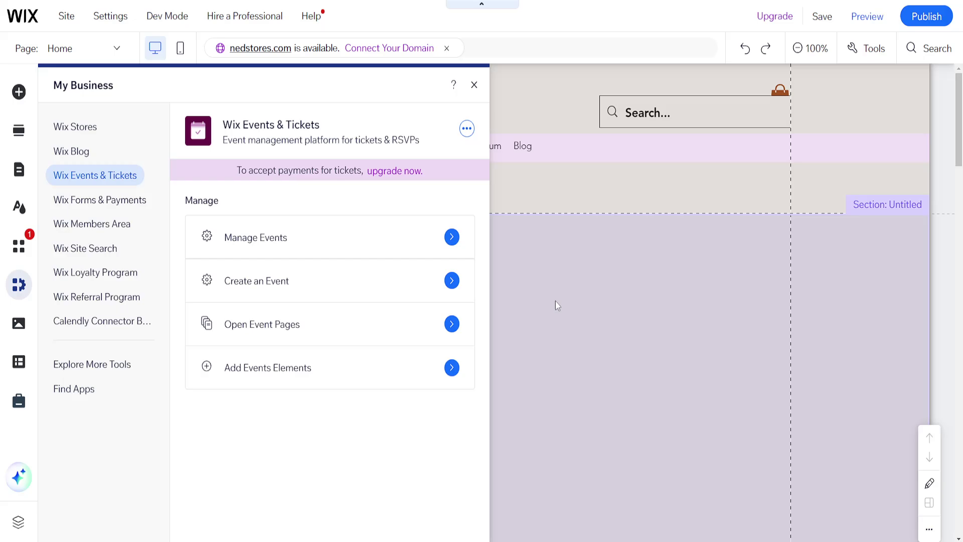
left_click(581, 307)
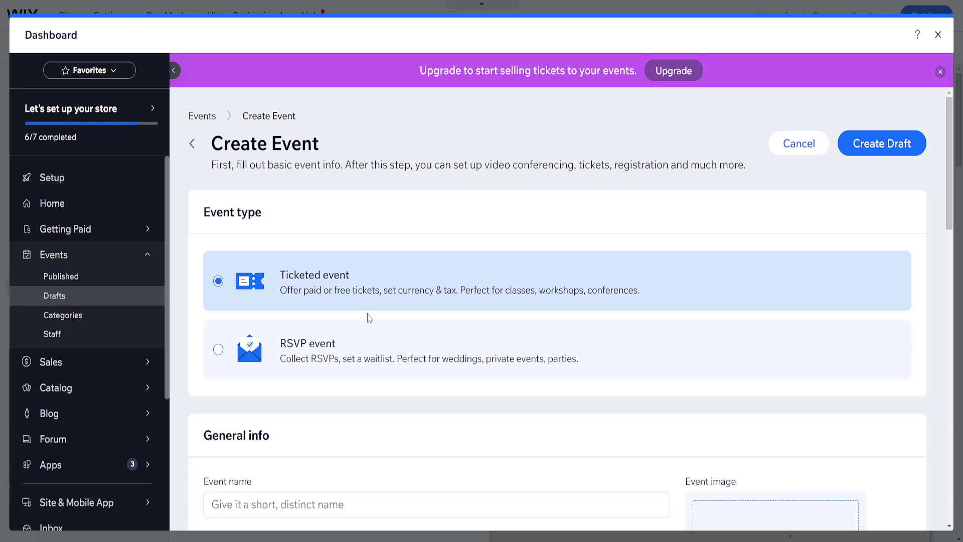
scroll(369, 318, "down", 1)
scroll(355, 297, "down", 2)
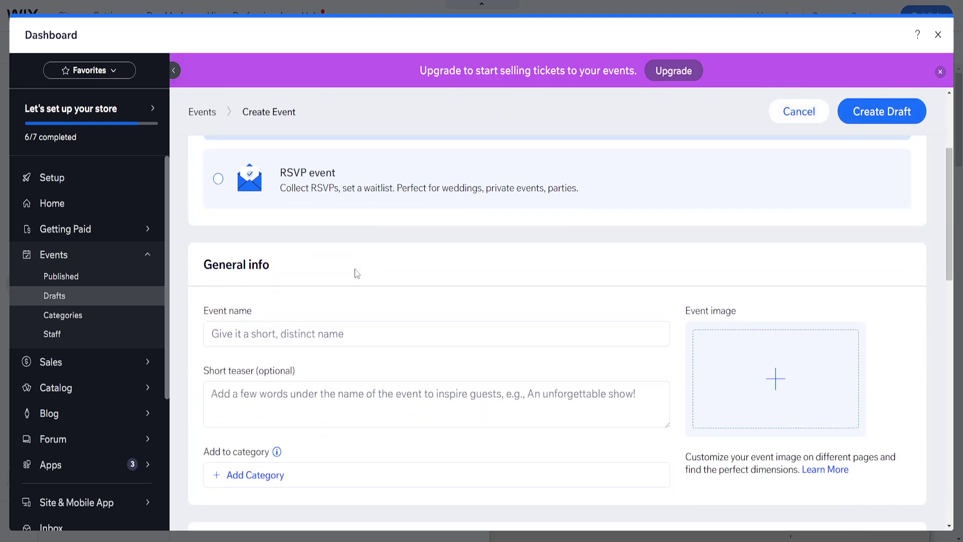
scroll(357, 273, "up", 2)
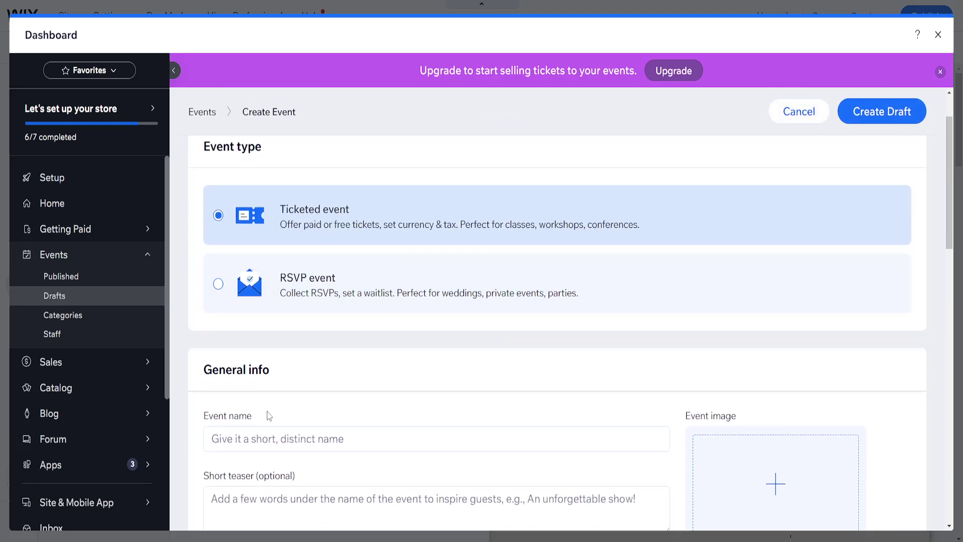
scroll(264, 406, "down", 1)
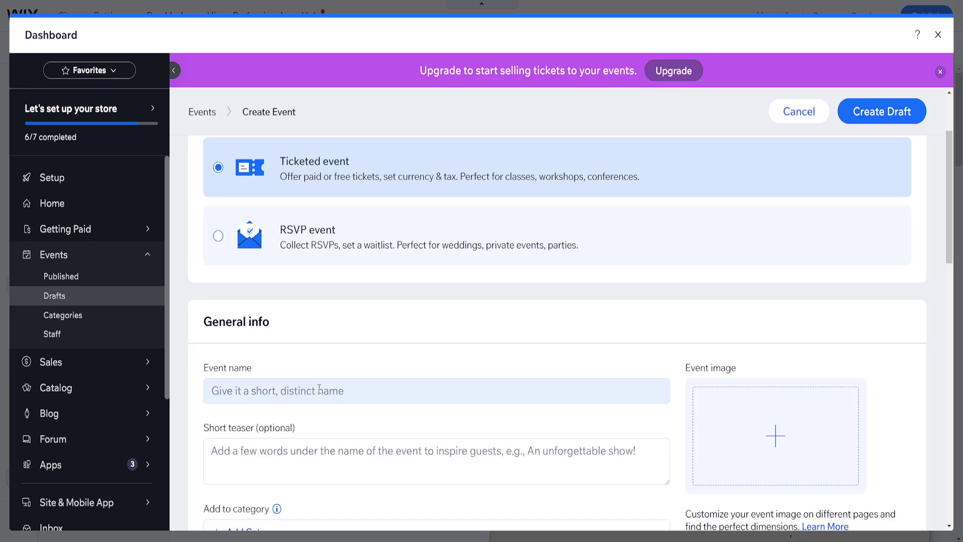
scroll(320, 389, "down", 2)
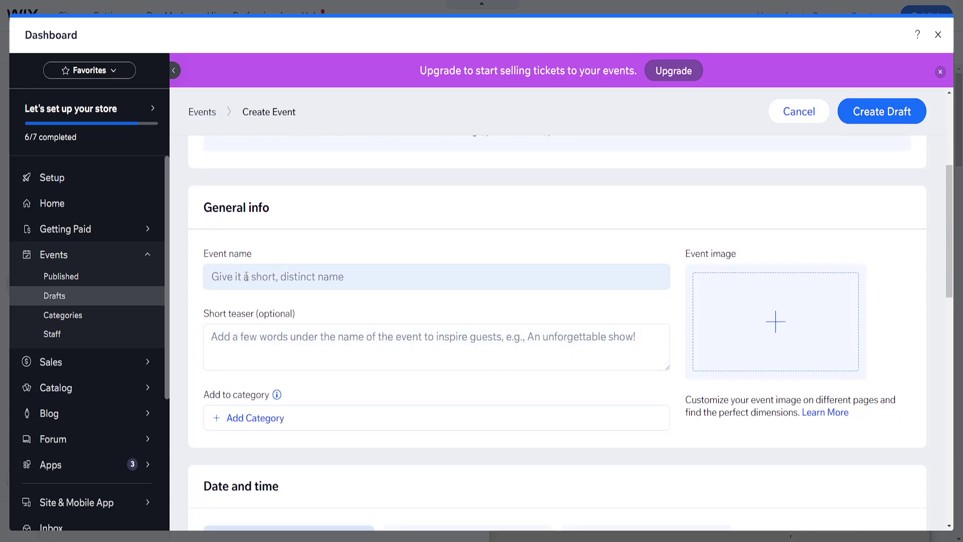
Step: Enter 'seminar' as the event name in General info
left_click(240, 277)
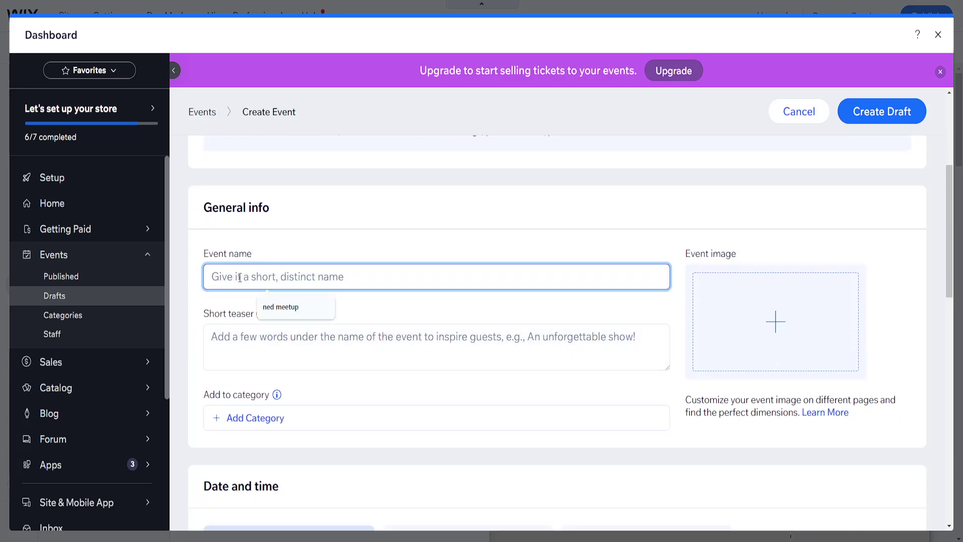
type("seminar")
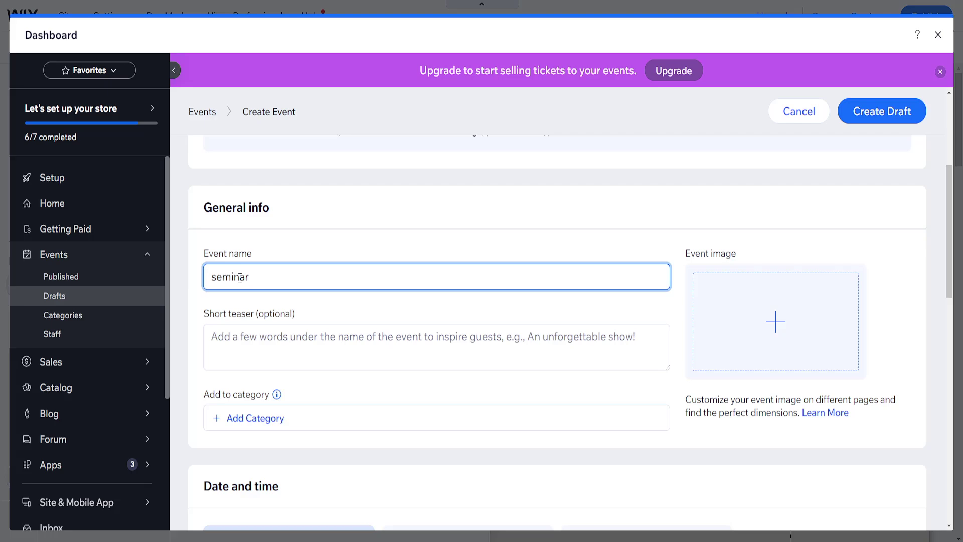
scroll(239, 277, "down", 1)
left_click_drag(209, 257, 297, 259)
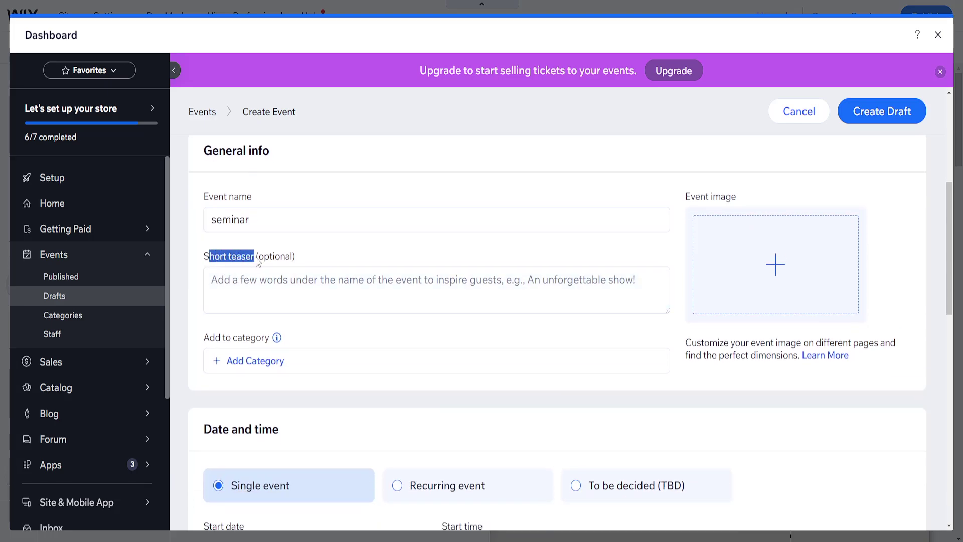
left_click(298, 261)
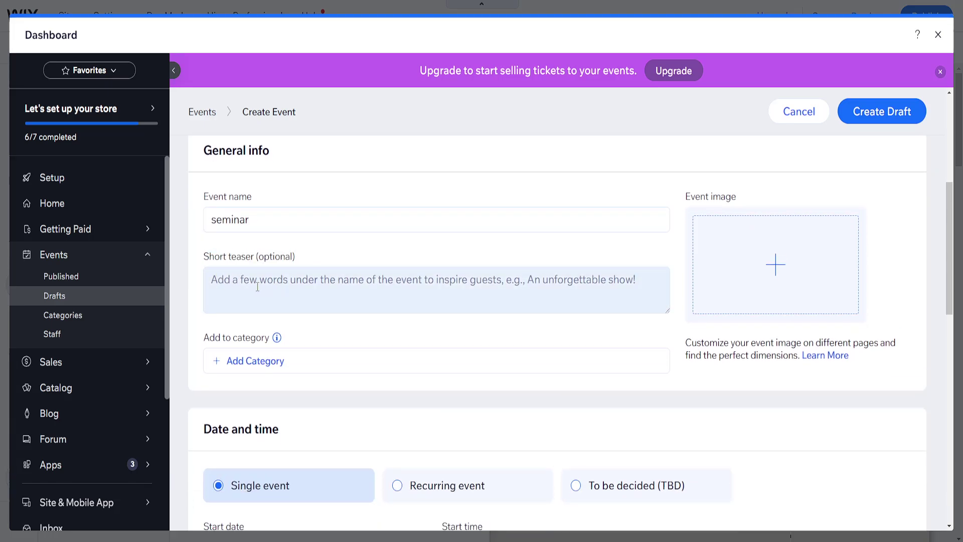
Step: Assign the seminar event to the existing 'meetup' category
left_click(254, 364)
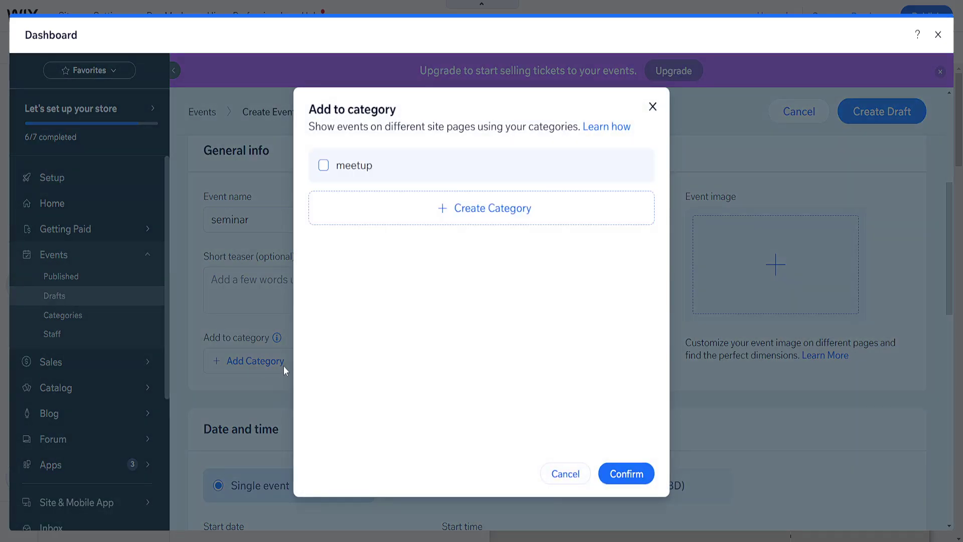
left_click(324, 165)
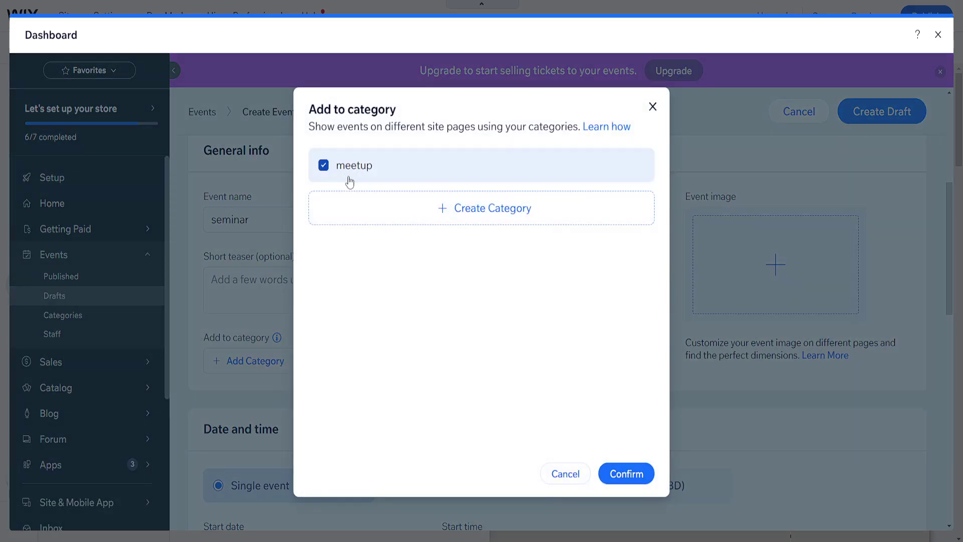
left_click(637, 474)
scroll(583, 302, "down", 2)
scroll(514, 317, "down", 2)
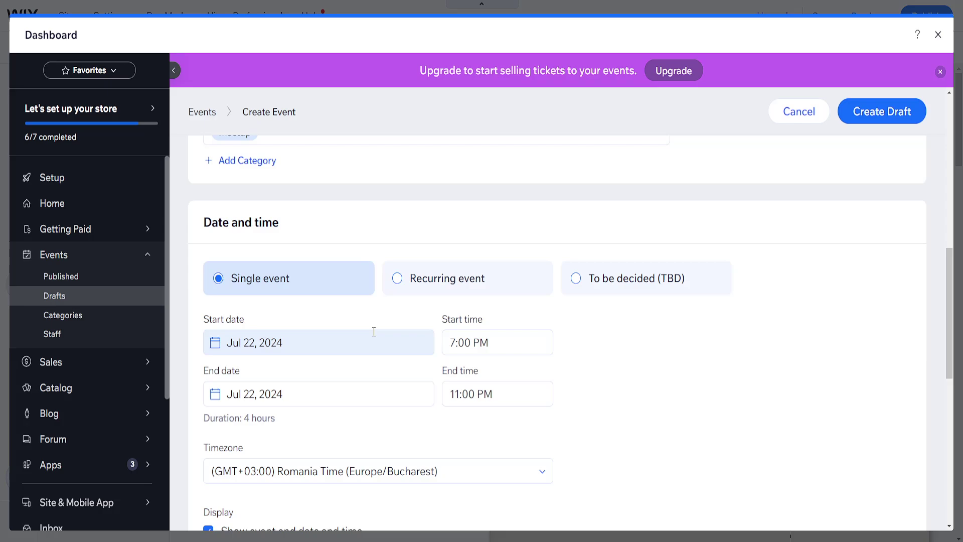
scroll(304, 332, "down", 1)
Step: Keep the Jul 22, 2024, 7:00 PM start date and show the timezone with event times
left_click(298, 288)
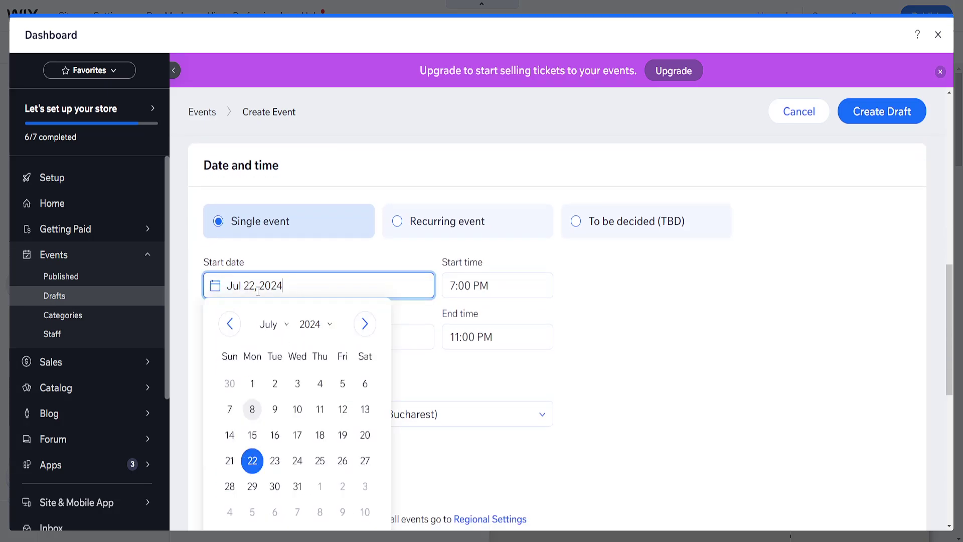
left_click(617, 347)
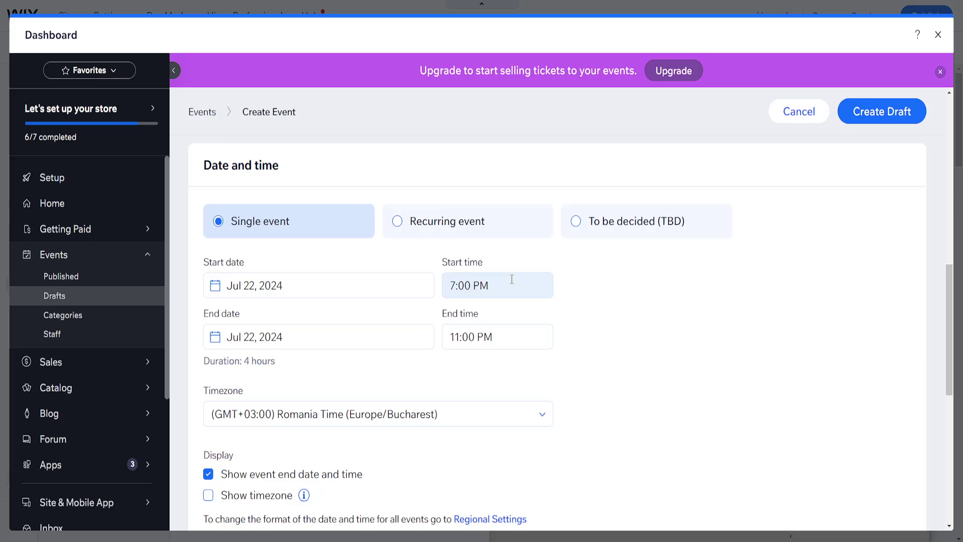
scroll(511, 279, "down", 2)
scroll(511, 279, "down", 1)
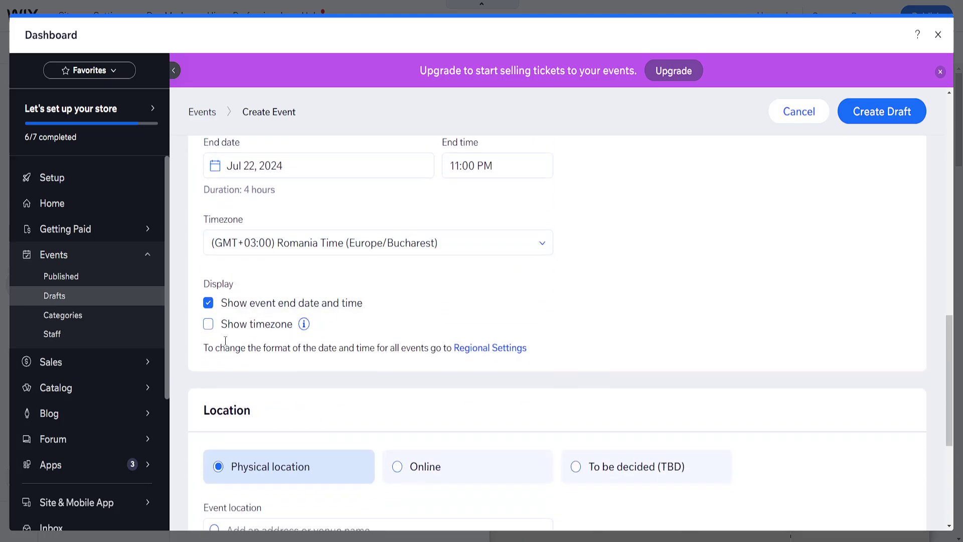
left_click(240, 332)
scroll(251, 331, "down", 2)
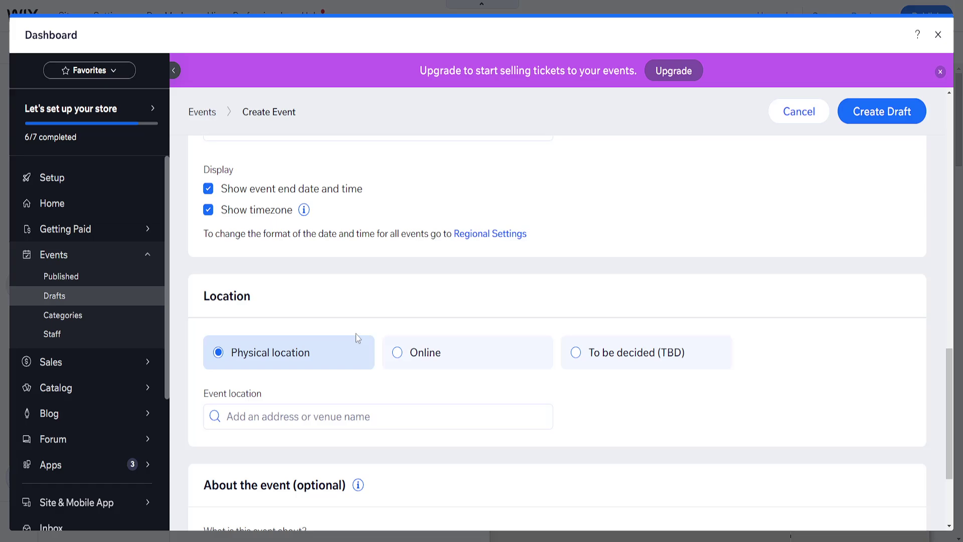
scroll(357, 332, "down", 2)
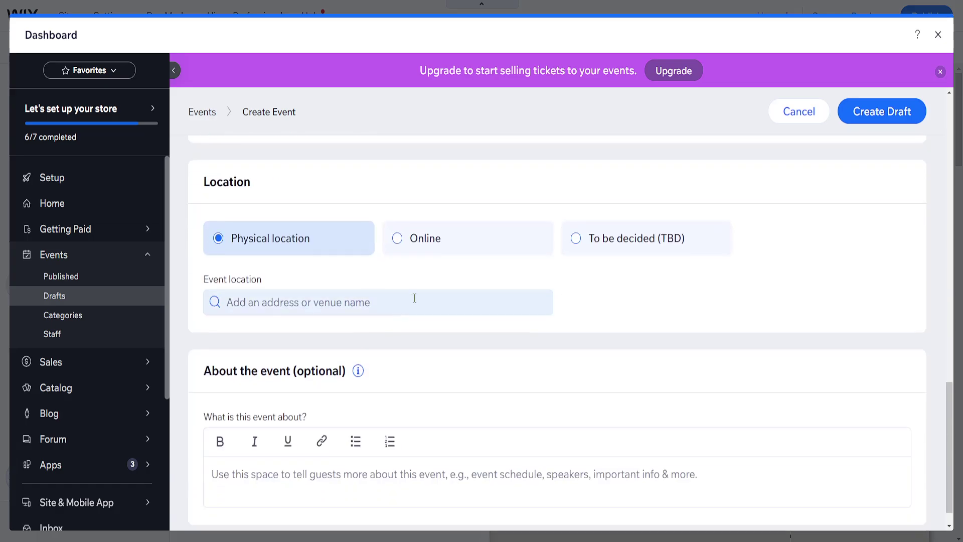
Step: Make the event location online with the title 'ZOOM MEETING'
left_click(399, 243)
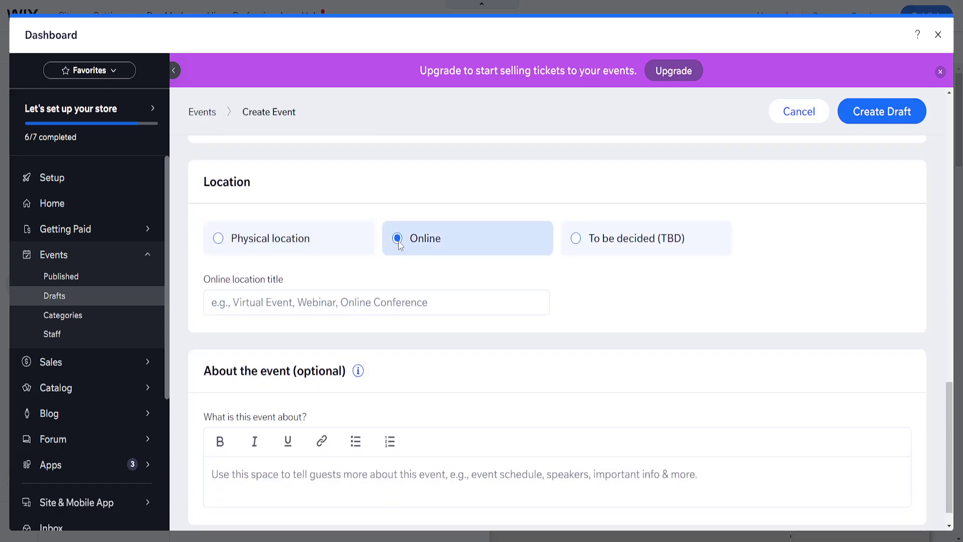
left_click(229, 304)
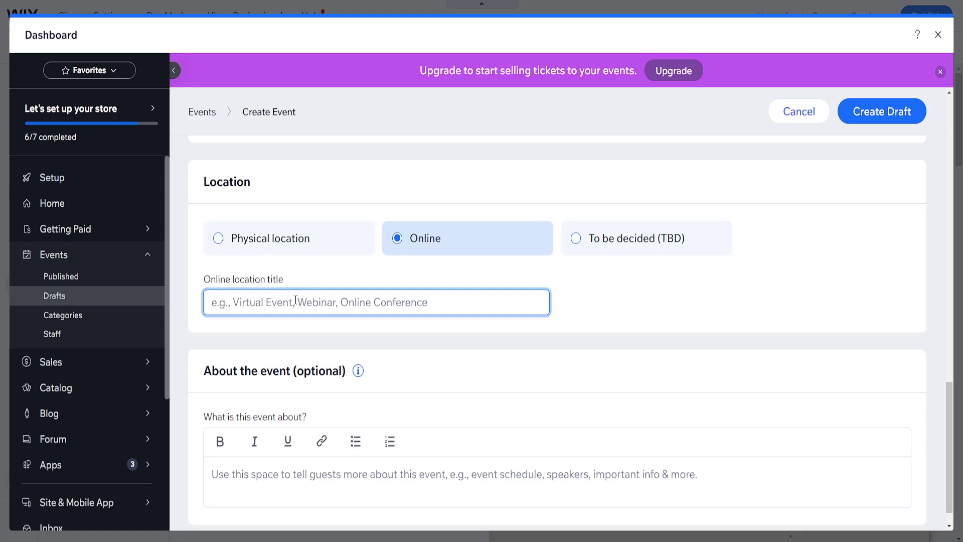
type("Z")
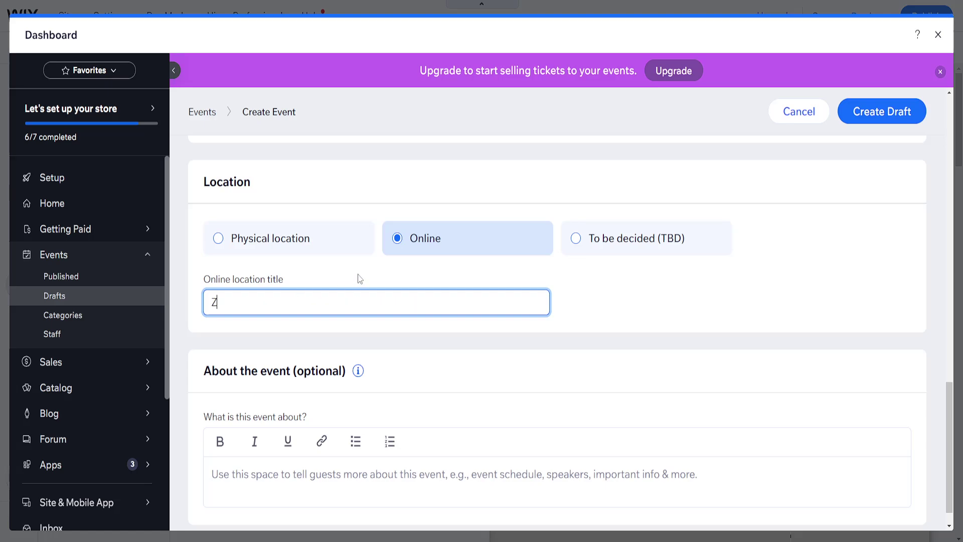
type("OOM MEETING")
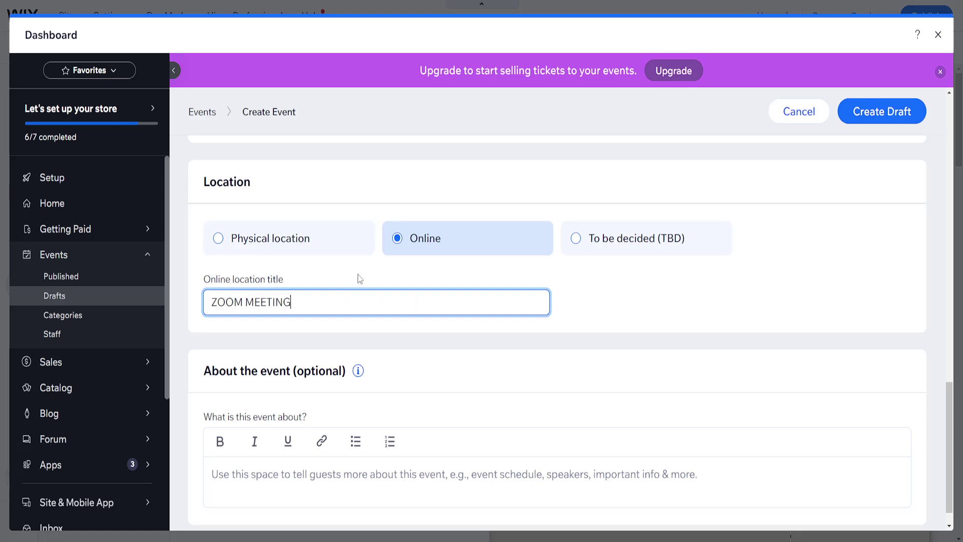
scroll(838, 282, "down", 1)
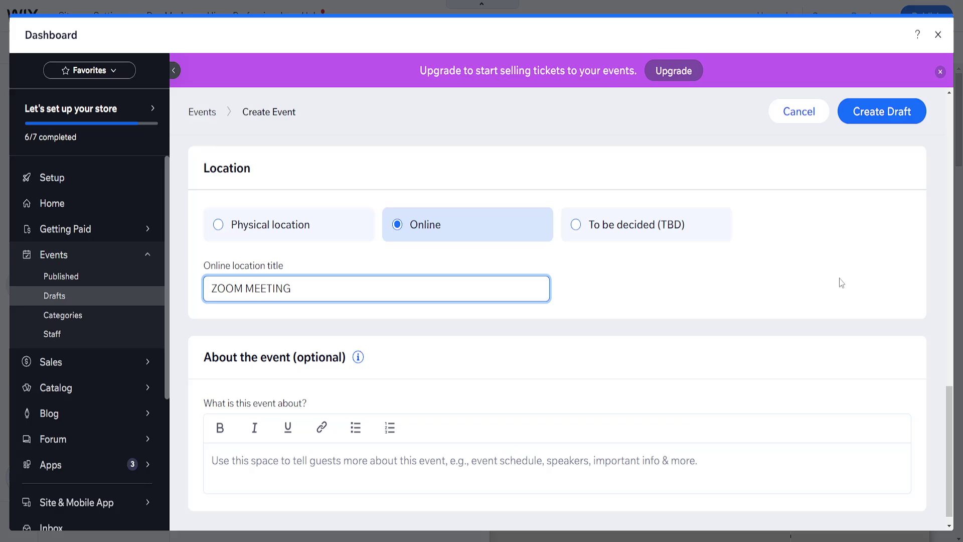
scroll(849, 240, "up", 3)
Step: Save the seminar as a draft event and look over its Settings
left_click(896, 120)
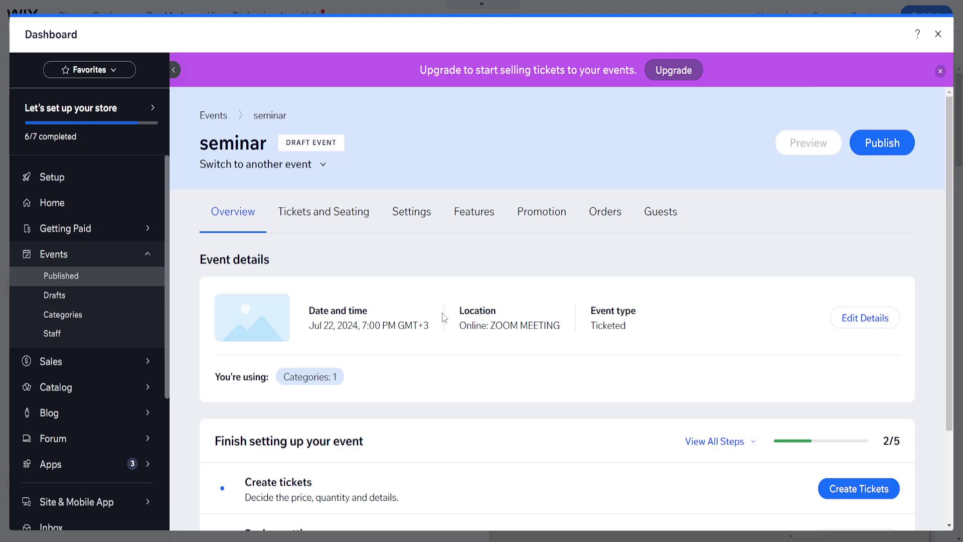
scroll(443, 317, "down", 2)
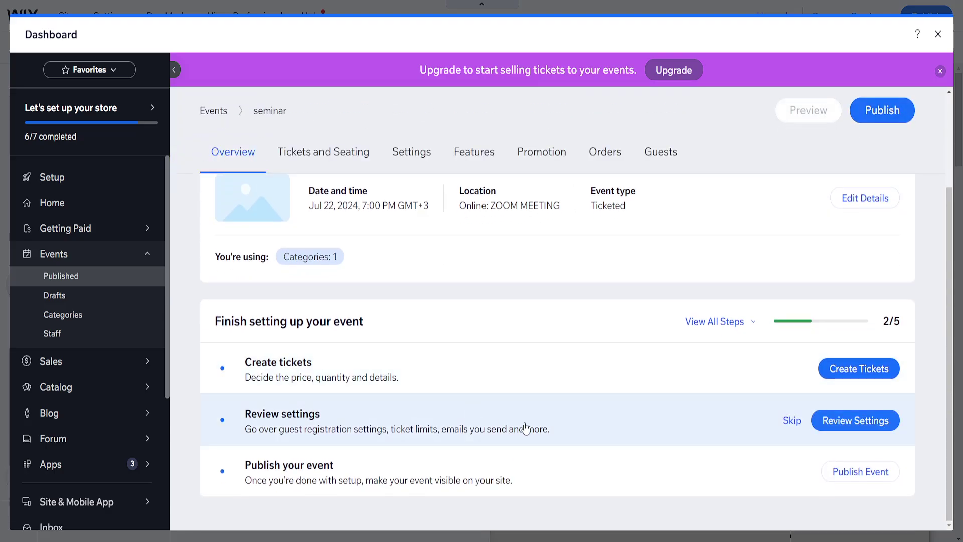
scroll(444, 388, "up", 1)
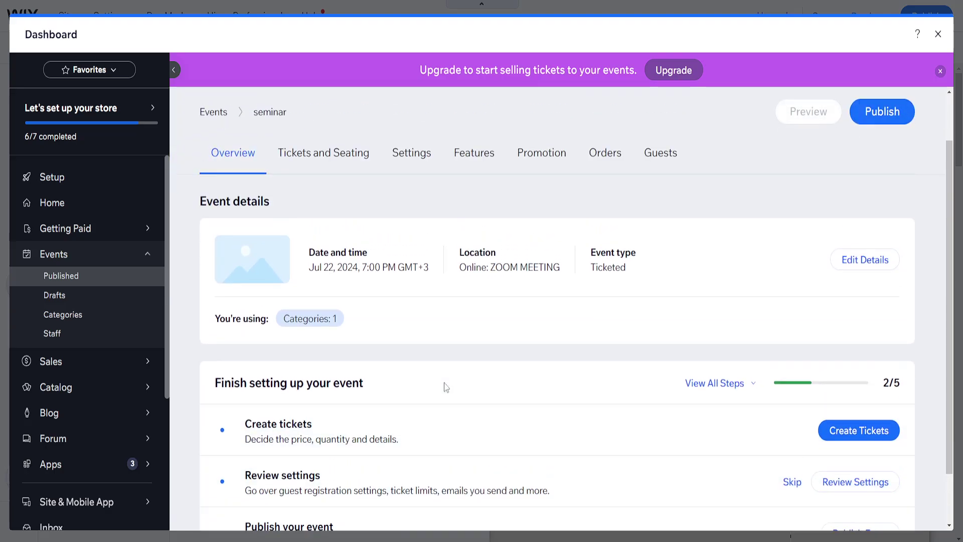
scroll(445, 387, "up", 1)
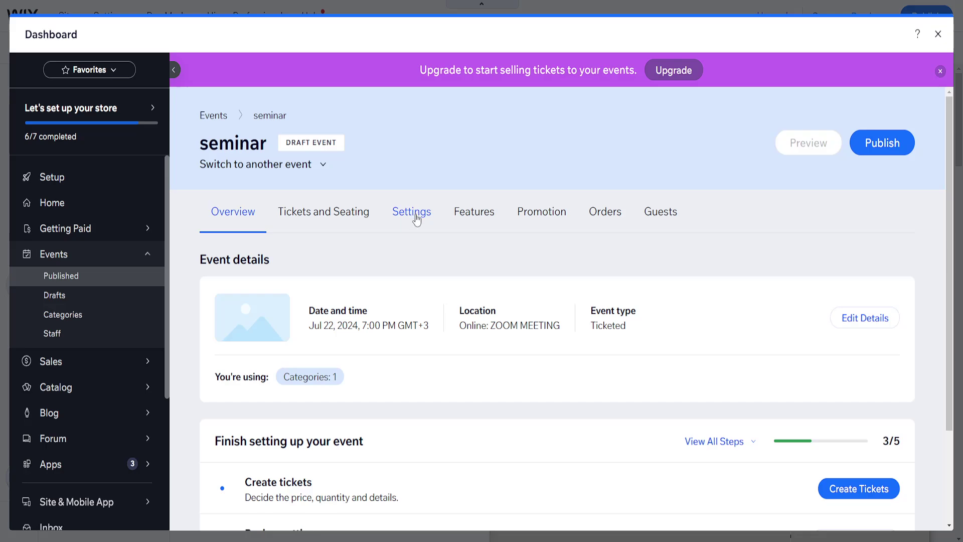
left_click(415, 215)
scroll(424, 323, "down", 3)
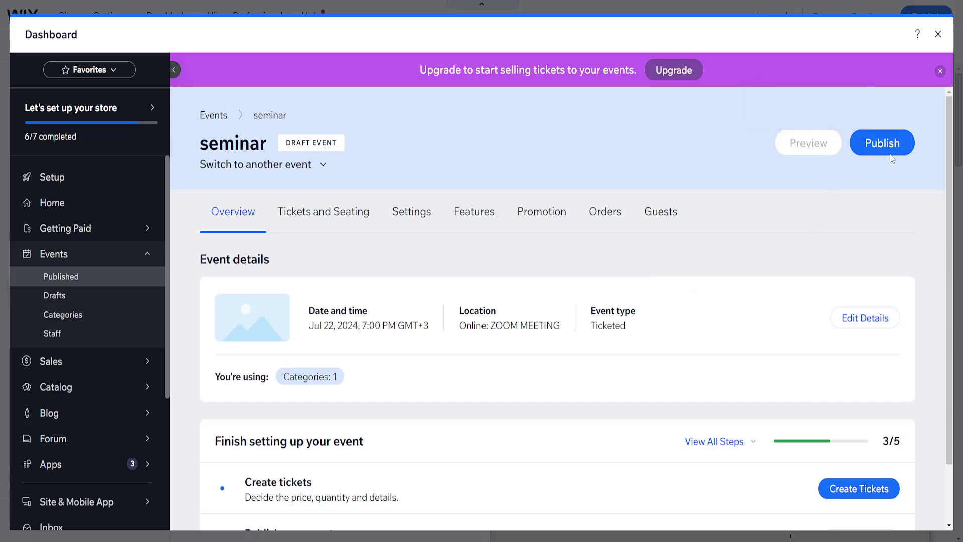
Step: Publish the seminar event
left_click(888, 146)
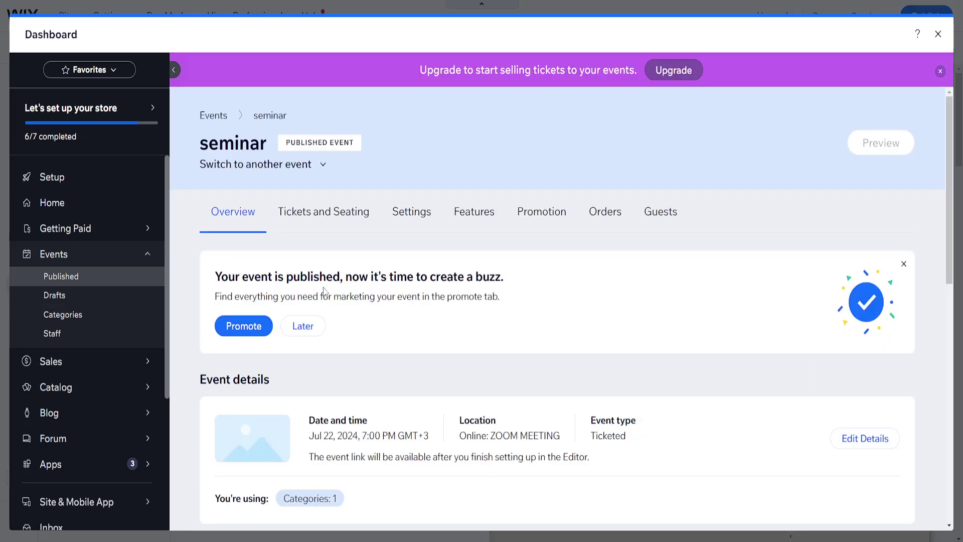
scroll(331, 307, "down", 2)
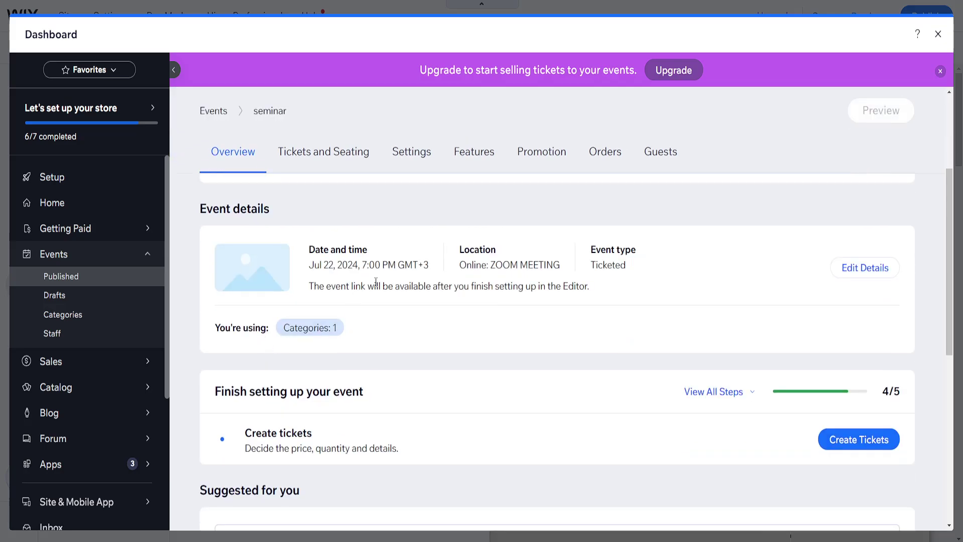
scroll(783, 309, "up", 2)
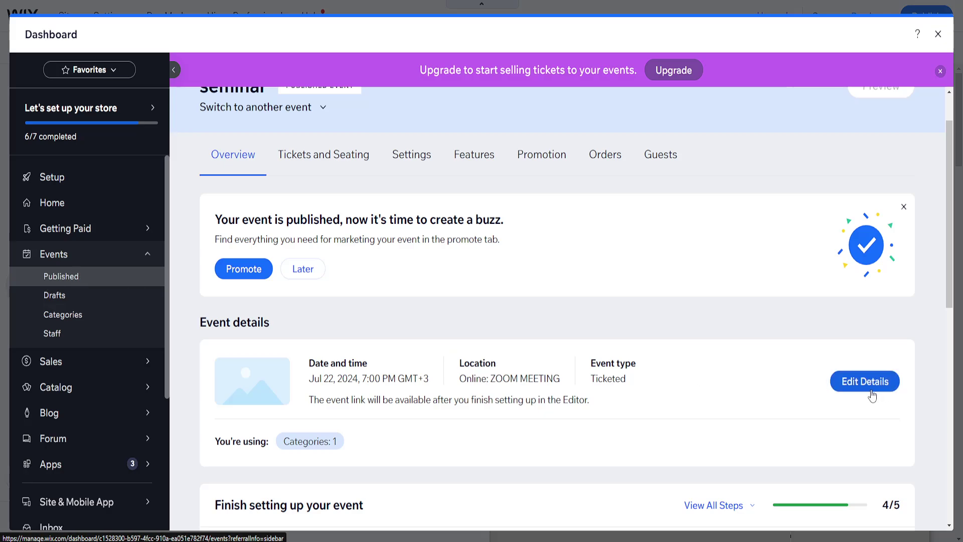
Step: Review the published seminar's details and return to the Published events list
left_click(873, 386)
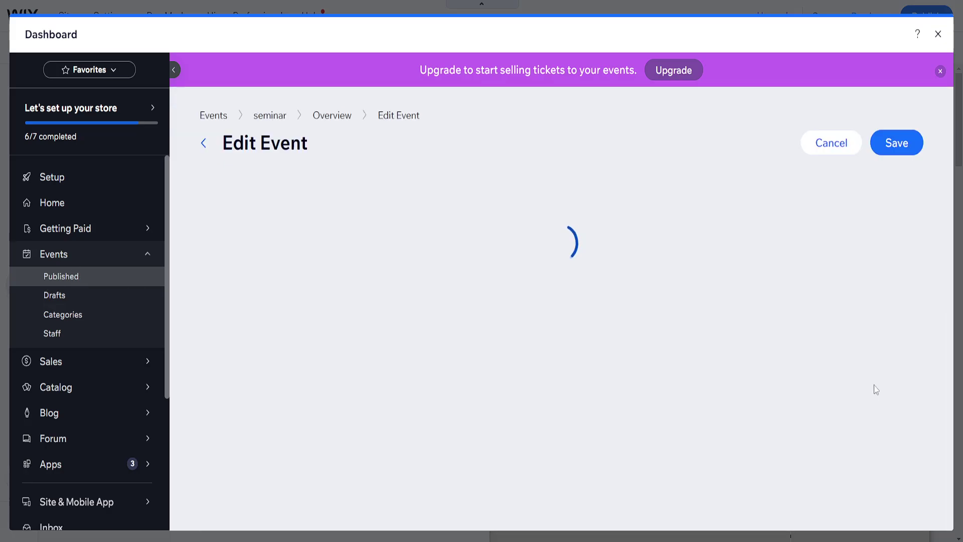
scroll(434, 284, "down", 1)
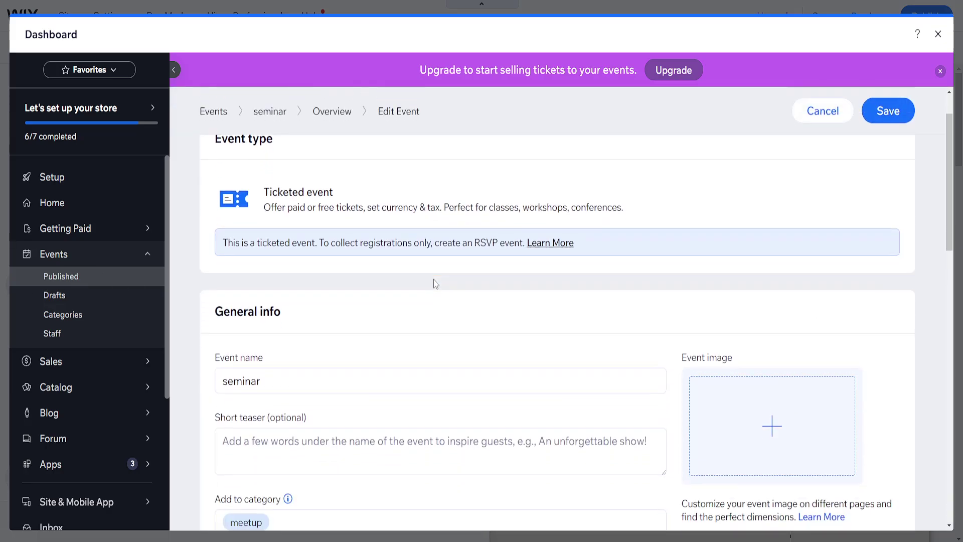
scroll(435, 283, "down", 2)
scroll(435, 284, "down", 2)
scroll(435, 284, "down", 3)
scroll(435, 284, "down", 2)
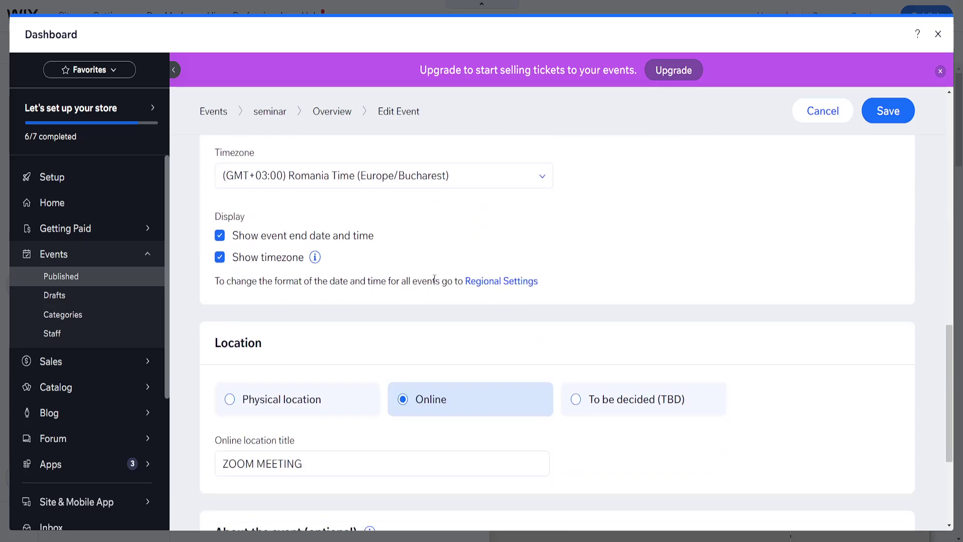
scroll(434, 283, "down", 1)
scroll(525, 291, "up", 4)
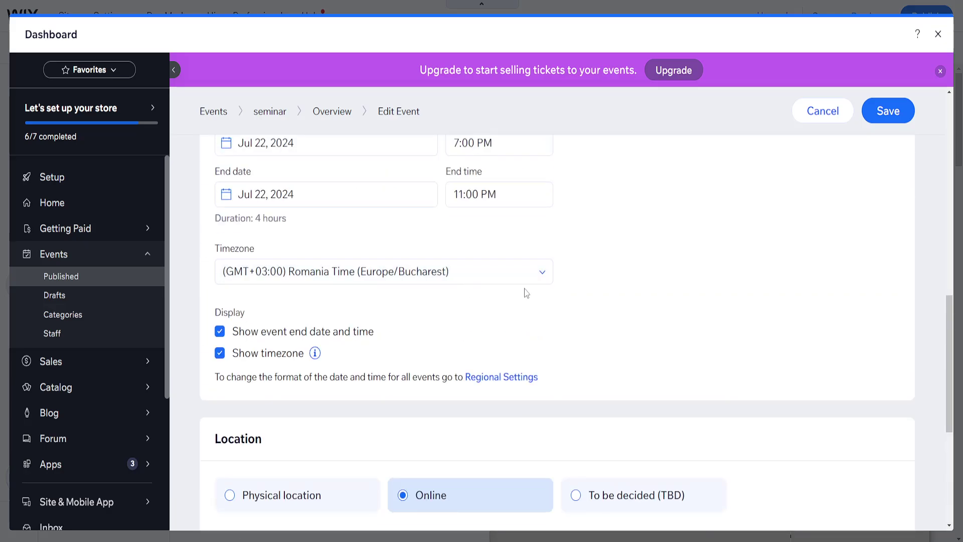
scroll(631, 281, "up", 4)
scroll(629, 282, "up", 4)
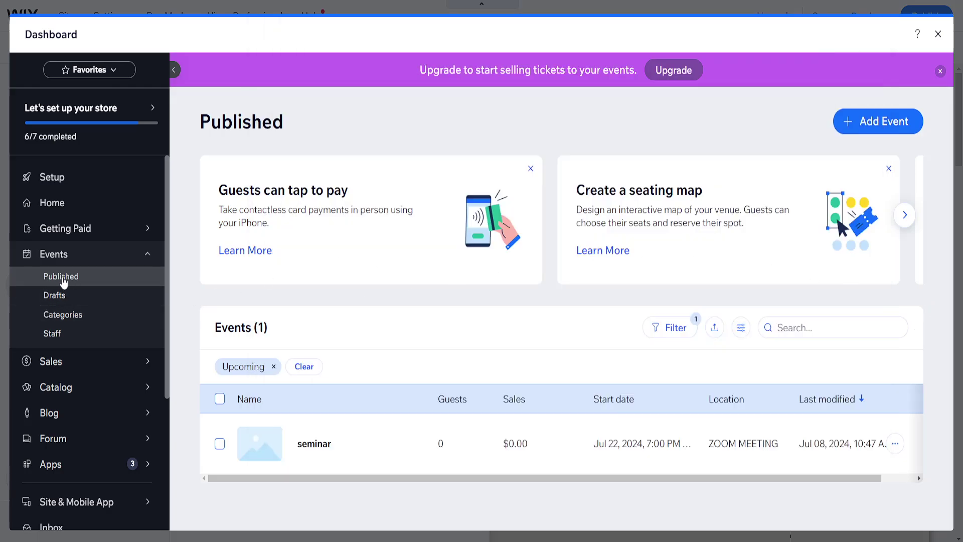
Step: Add video conferencing to the seminar event from its Features, starting the Zoom connection
mouse_move(482, 443)
left_click(353, 444)
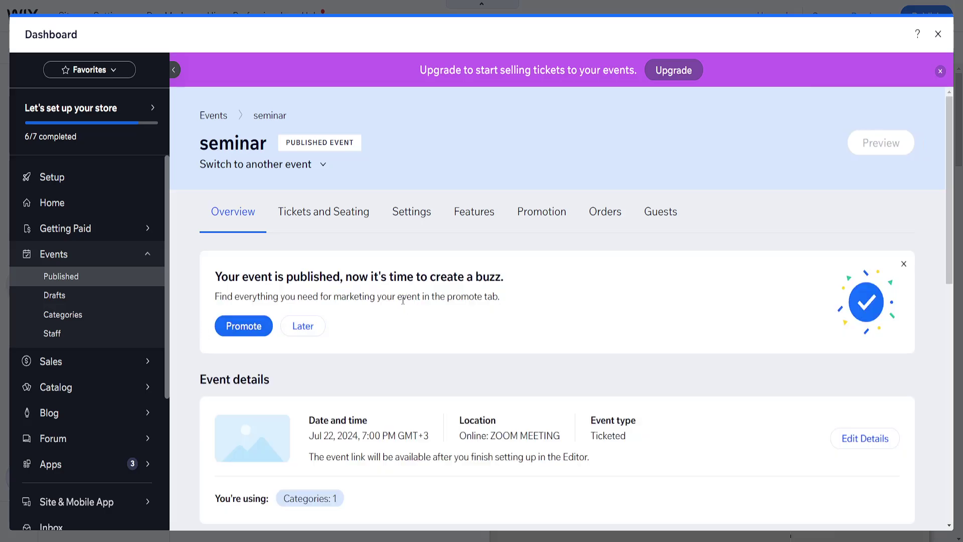
scroll(401, 304, "down", 2)
scroll(400, 304, "up", 2)
left_click(478, 219)
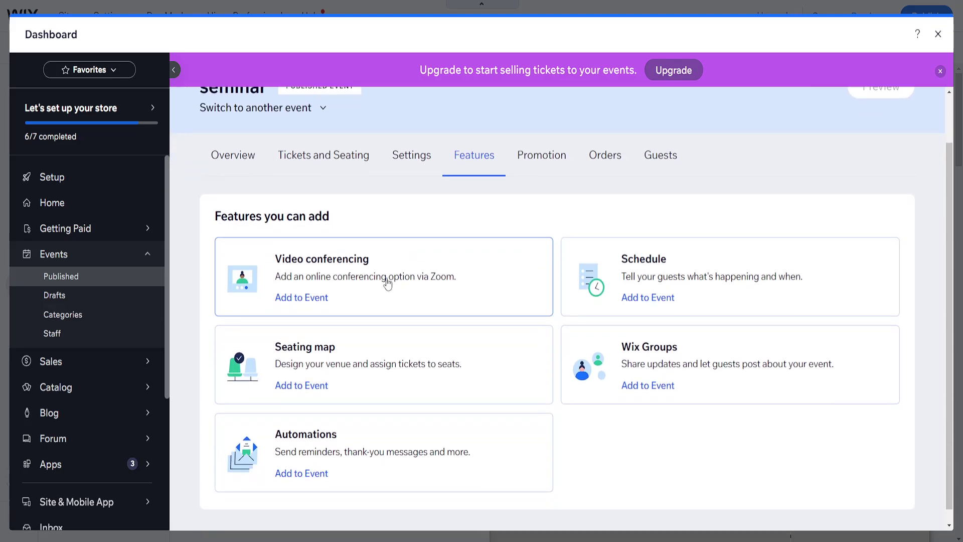
scroll(385, 282, "down", 1)
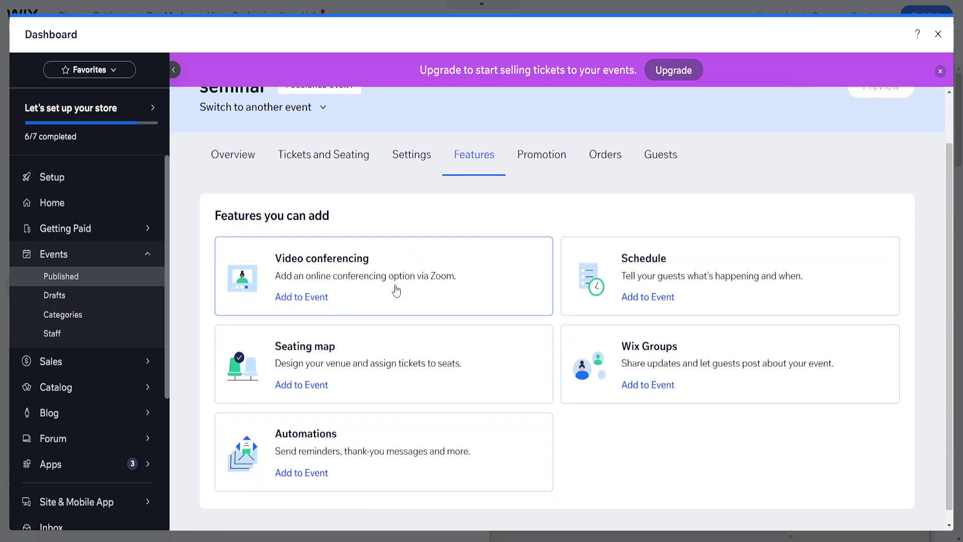
left_click(316, 299)
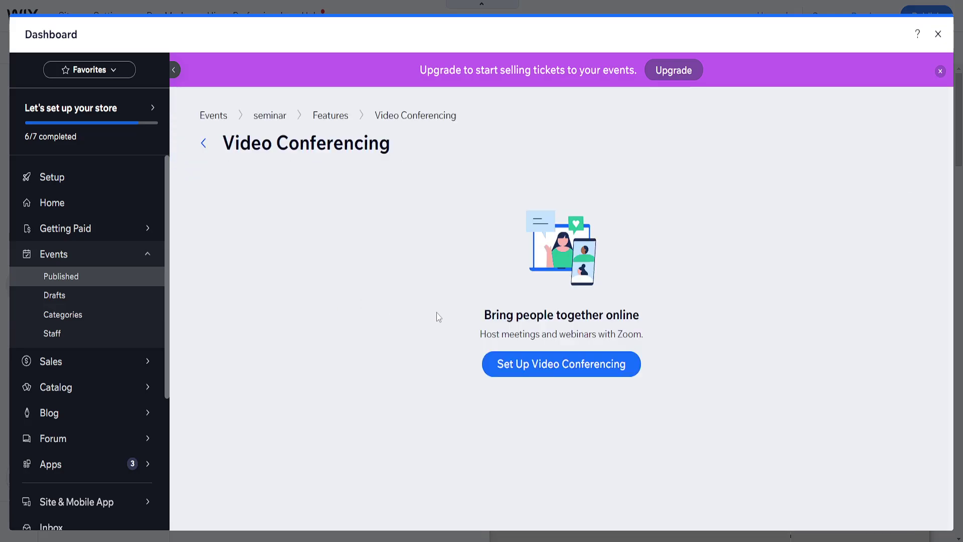
Step: Start video conferencing setup and allow Wix access to the Zoom account
left_click(537, 374)
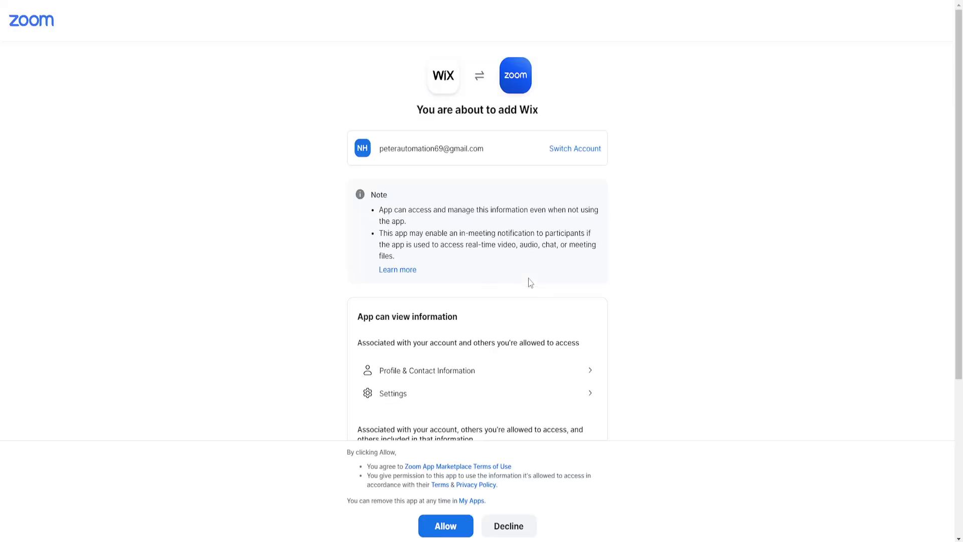
scroll(489, 309, "down", 1)
scroll(447, 336, "up", 1)
left_click(455, 527)
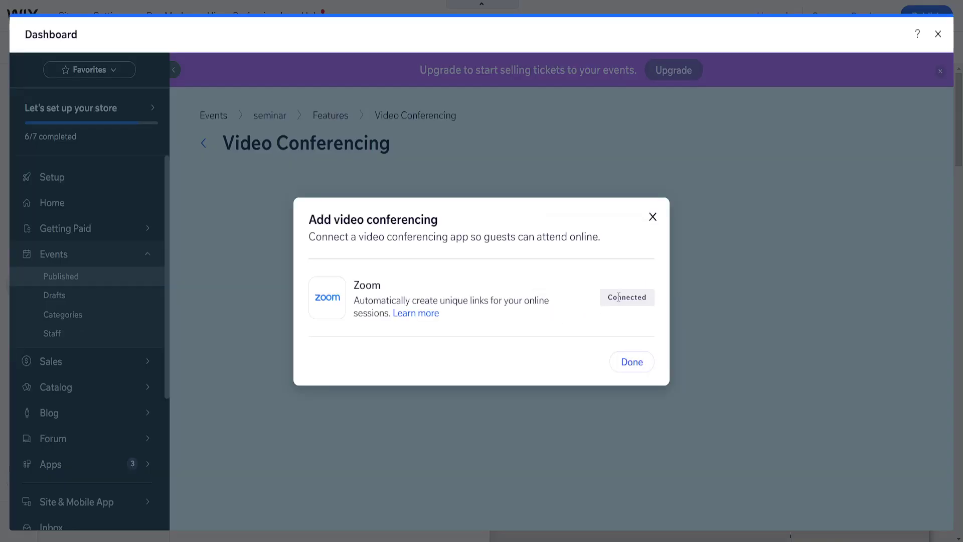
Step: Confirm Done on the Zoom conferencing dialog and copy the Guest Join Link to the clipboard
left_click_drag(609, 299, 639, 298)
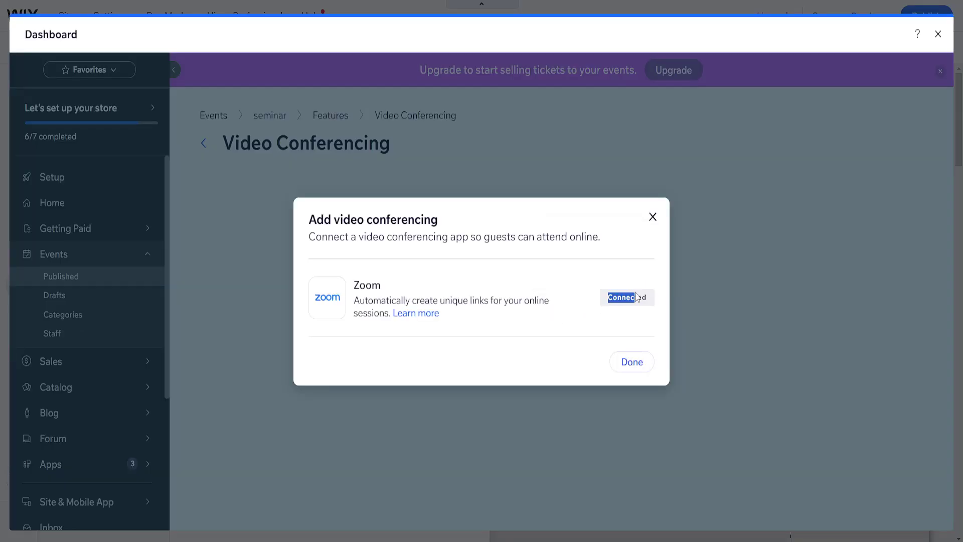
left_click(631, 362)
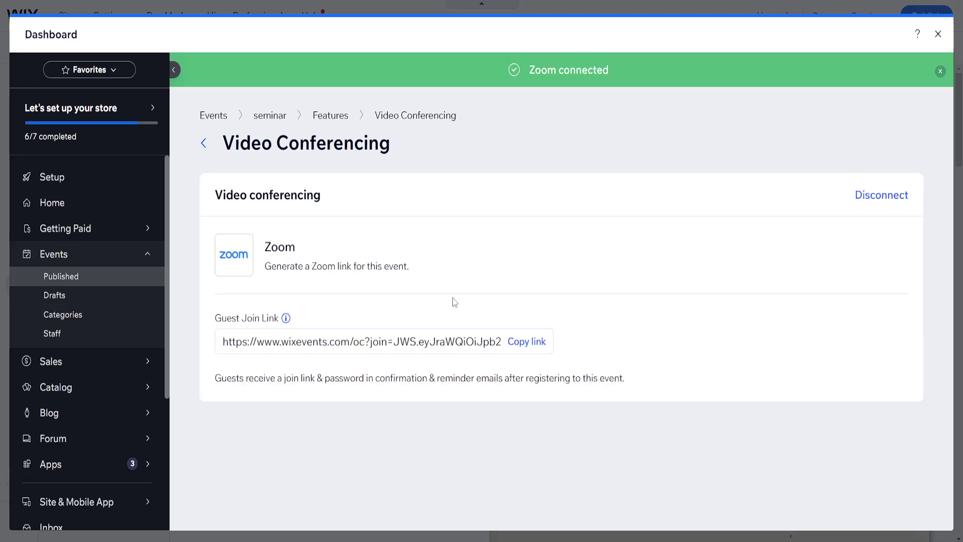
left_click_drag(213, 319, 283, 321)
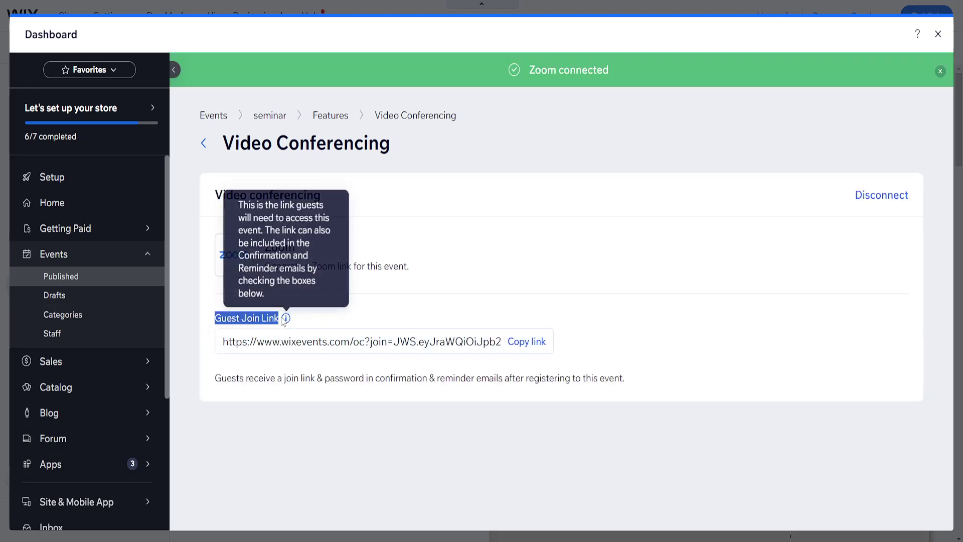
left_click(528, 342)
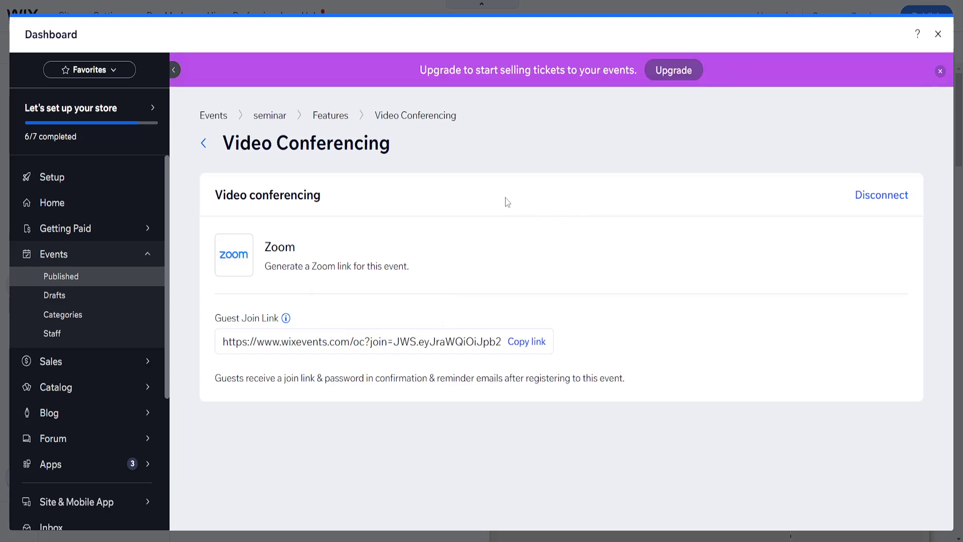
left_click_drag(253, 201, 251, 161)
left_click(251, 161)
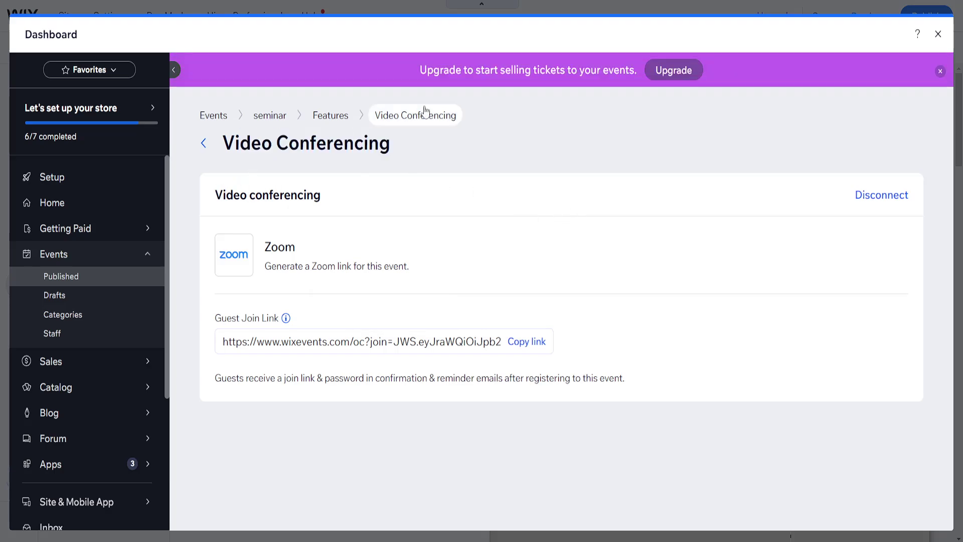